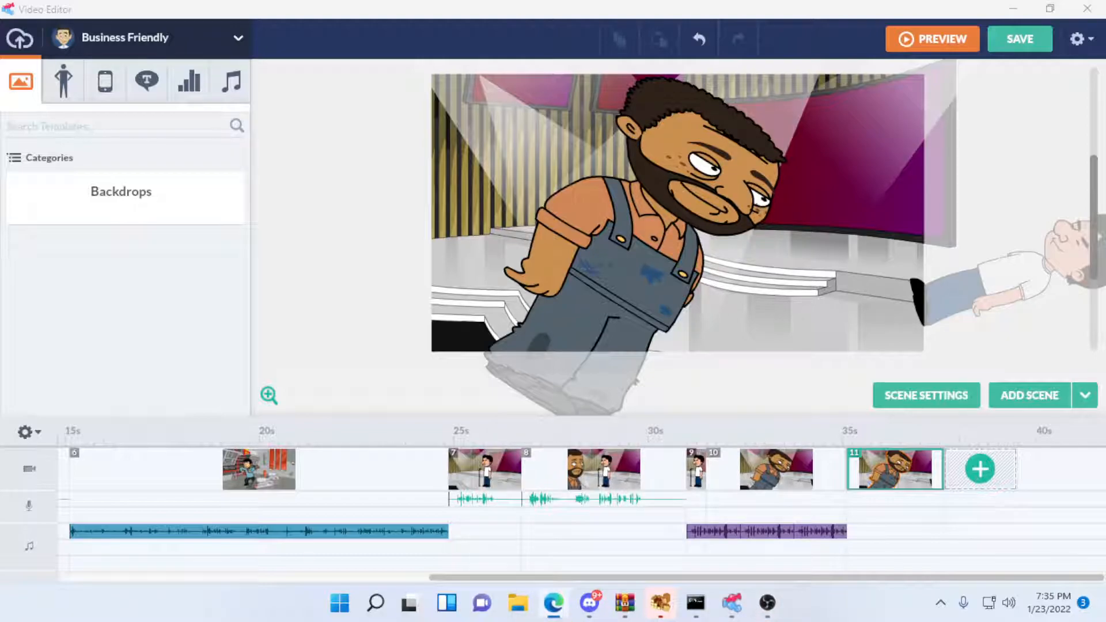
{"action": "left_click", "coordinate": [553, 601]}
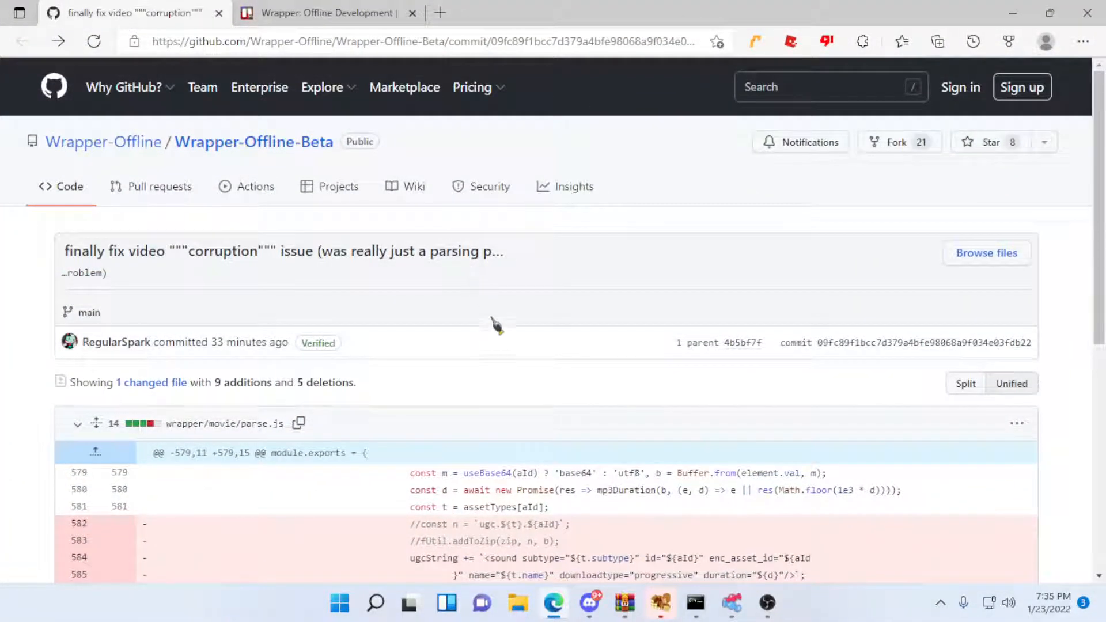
{"action": "scroll", "coordinate": [622, 302], "scroll_direction": "down", "scroll_amount": 2}
{"action": "scroll", "coordinate": [666, 363], "scroll_direction": "up", "scroll_amount": 2}
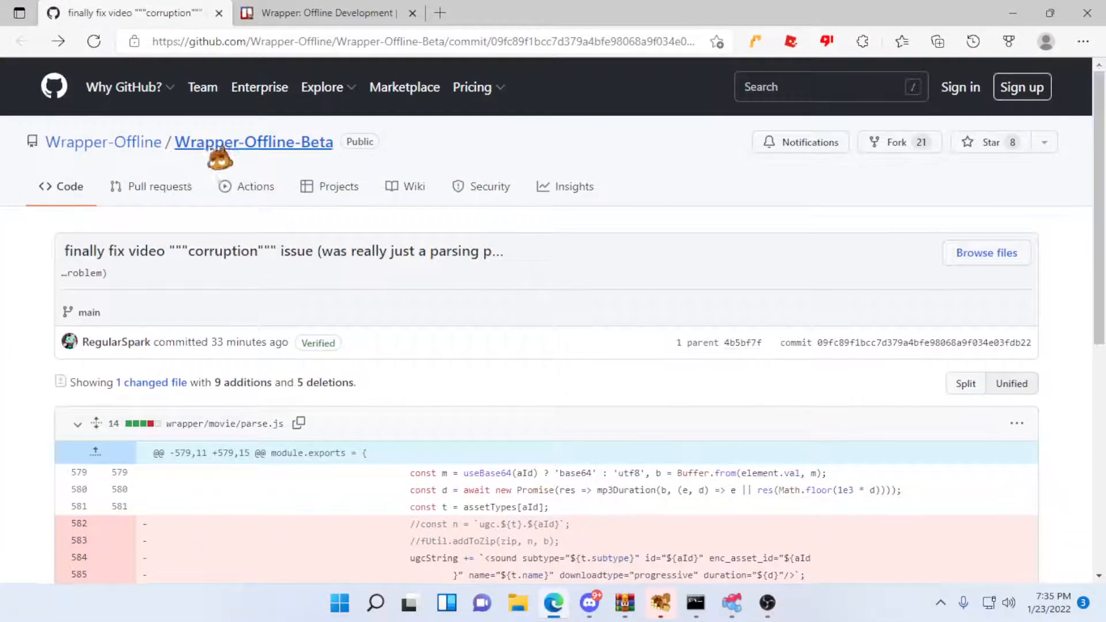